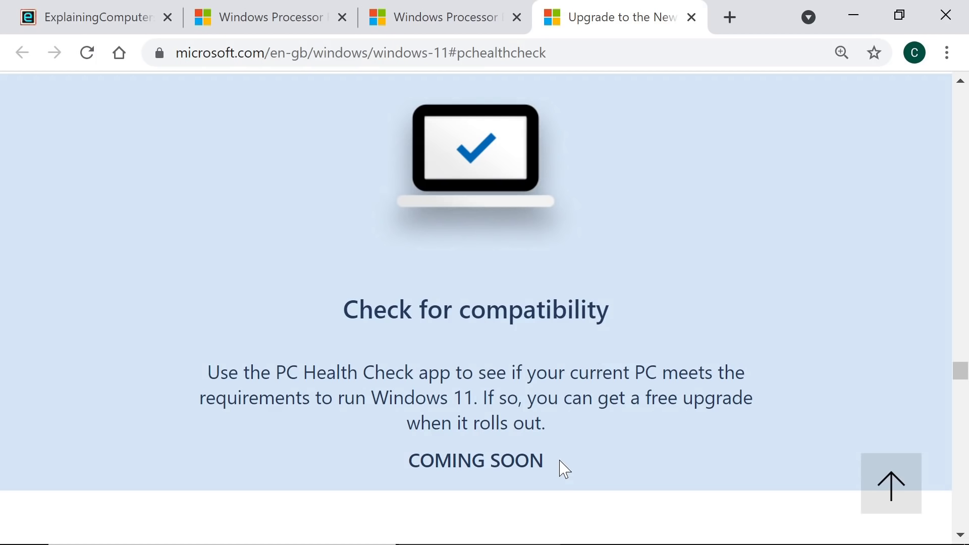
Highlight the COMING SOON note under Check for compatibility on the web page
{"action": "left_click_drag", "start_coordinate": [559, 460], "coordinate": [406, 467]}
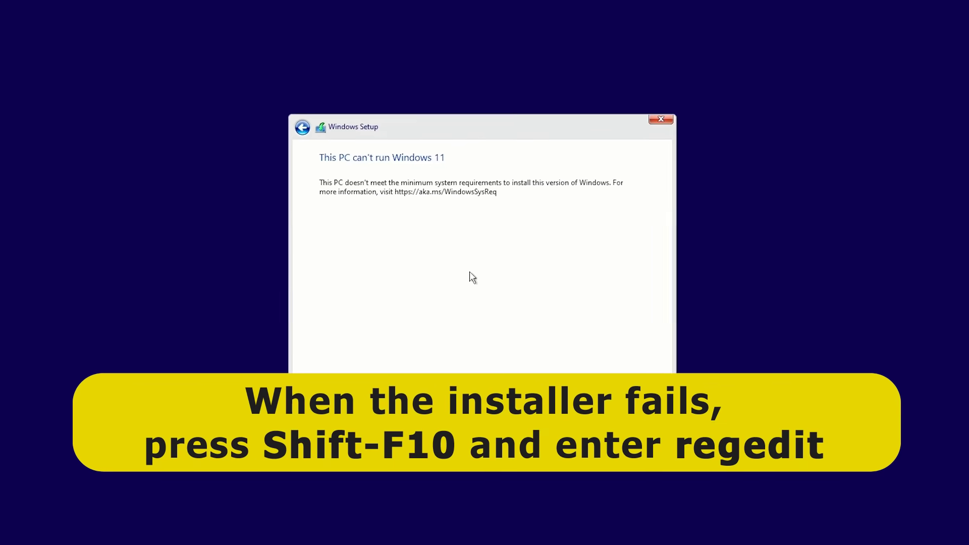
Launch Registry Editor by running regedit from a Shift+F10 administrator command prompt
{"action": "key", "text": "shift+F10"}
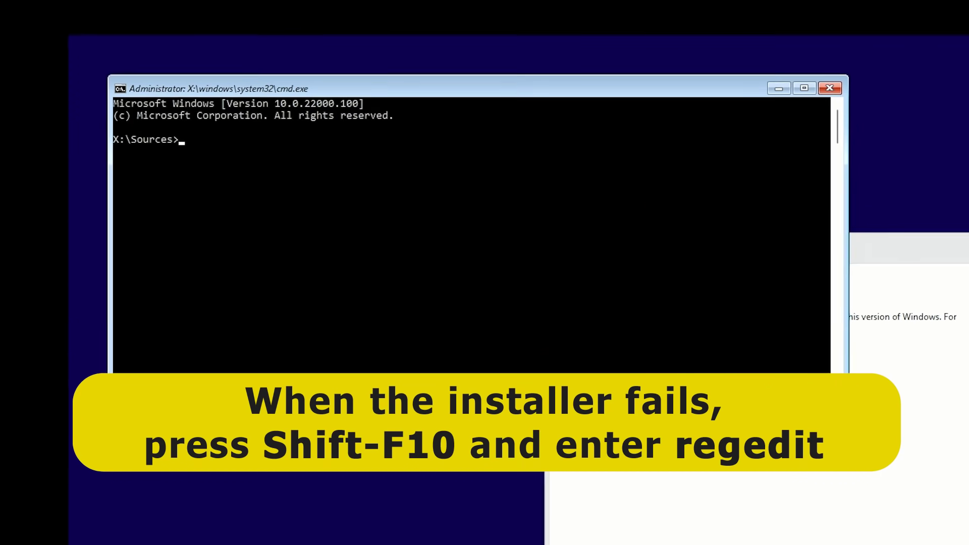
{"action": "type", "text": "re"}
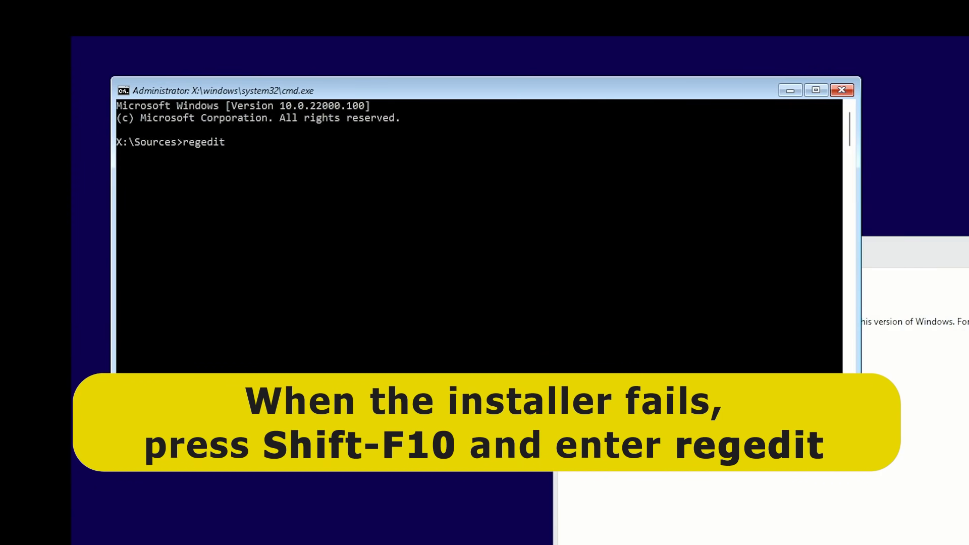
{"action": "type", "text": "gedit"}
{"action": "key", "text": "Return"}
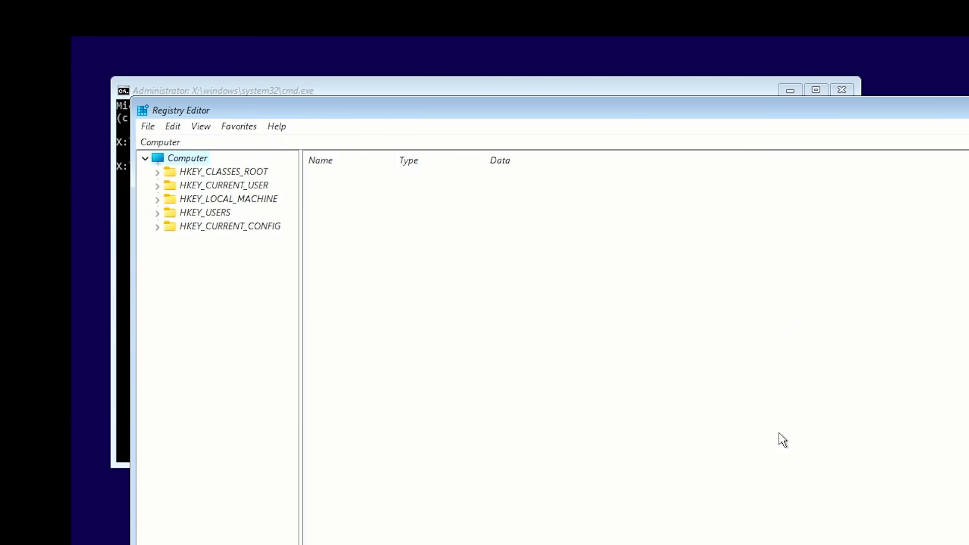
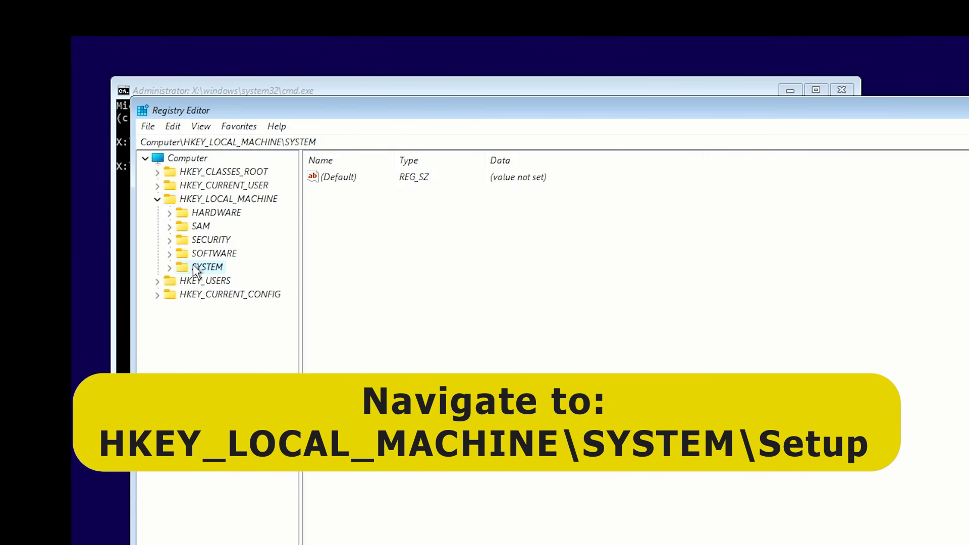
Create a new key named LabConfig under HKLM\SYSTEM\Setup
{"action": "left_click", "coordinate": [170, 268]}
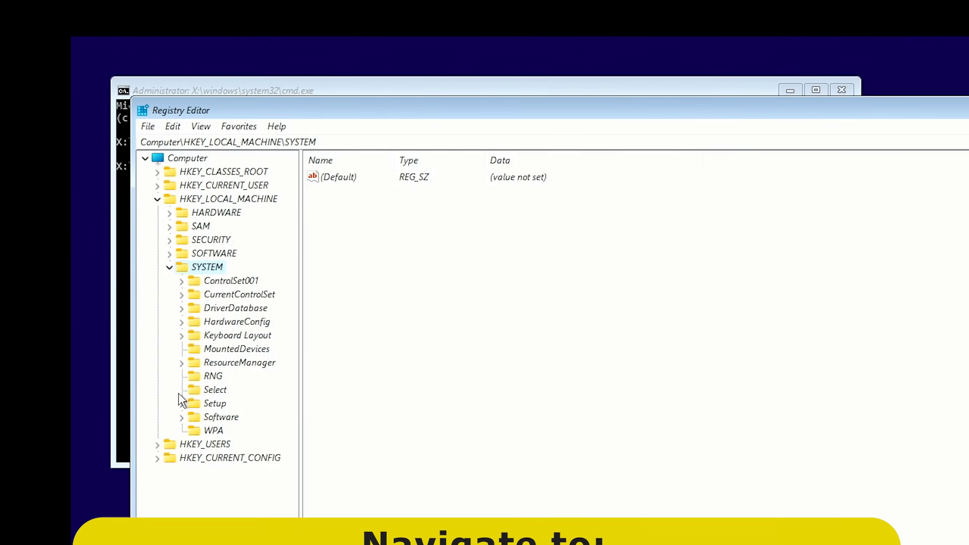
{"action": "double_click", "coordinate": [204, 402]}
{"action": "right_click", "coordinate": [222, 403]}
{"action": "mouse_move", "coordinate": [241, 430]}
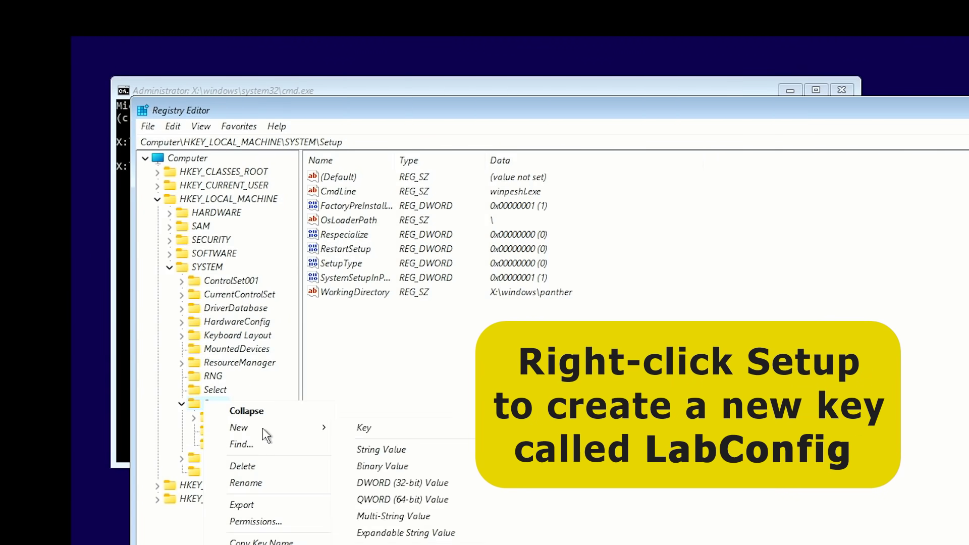
{"action": "left_click", "coordinate": [369, 428]}
{"action": "type", "text": "LabConfig"}
{"action": "key", "text": "Return"}
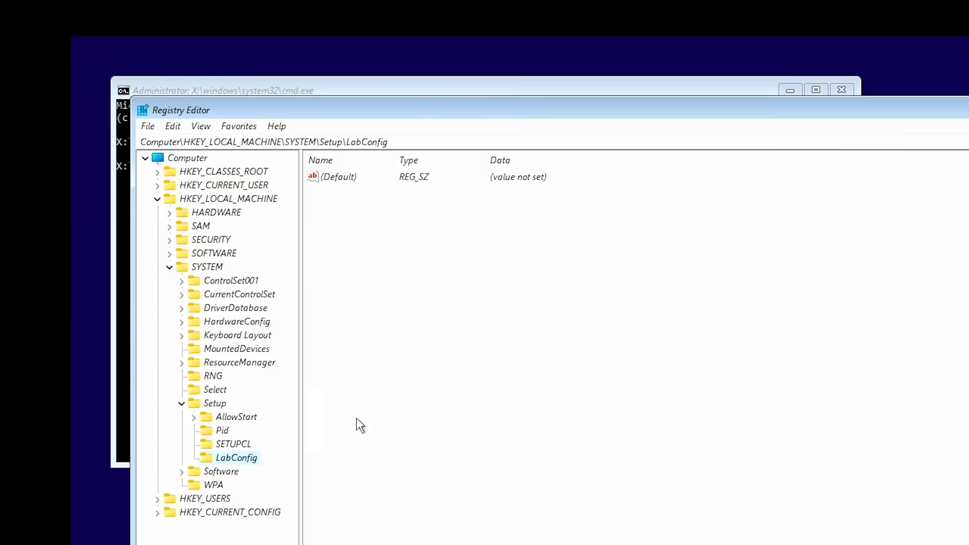
Add a DWORD (32-bit) value BypassTPMCheck to LabConfig and set its data to 1
{"action": "right_click", "coordinate": [255, 401]}
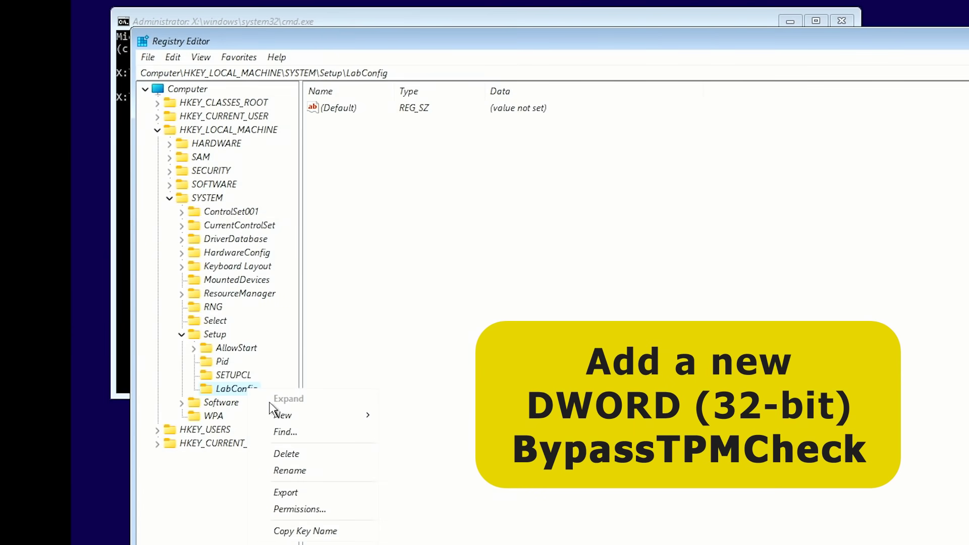
{"action": "mouse_move", "coordinate": [322, 431]}
{"action": "left_click", "coordinate": [446, 470]}
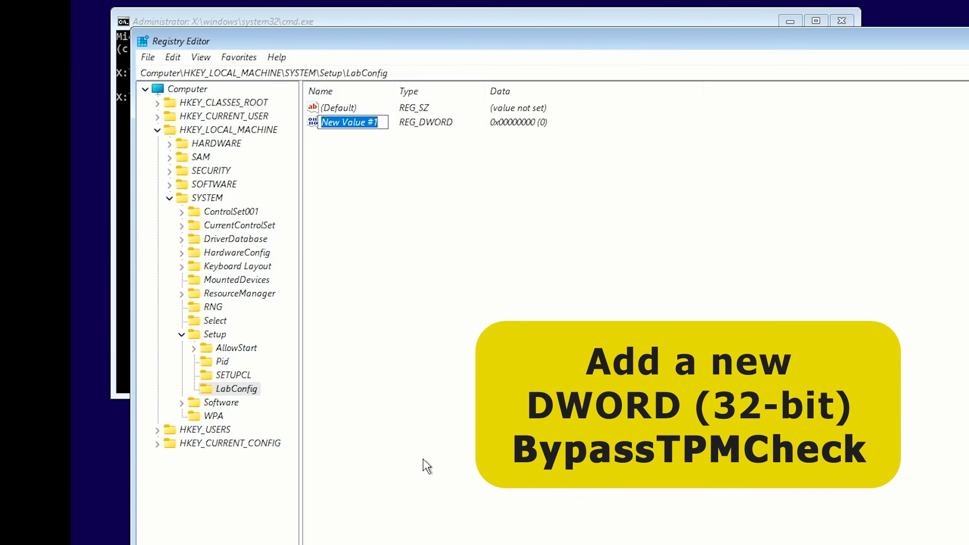
{"action": "type", "text": "BypassTPMCheck"}
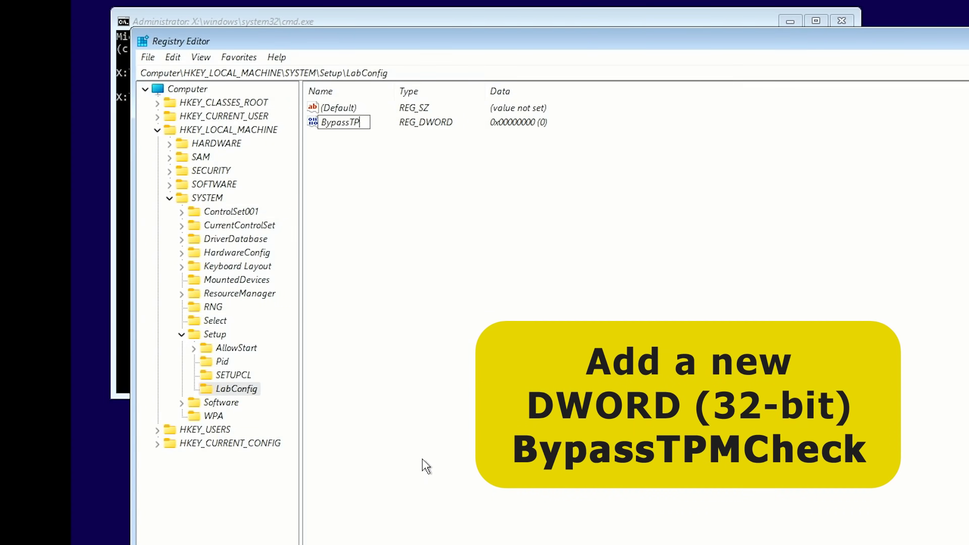
{"action": "key", "text": "Return"}
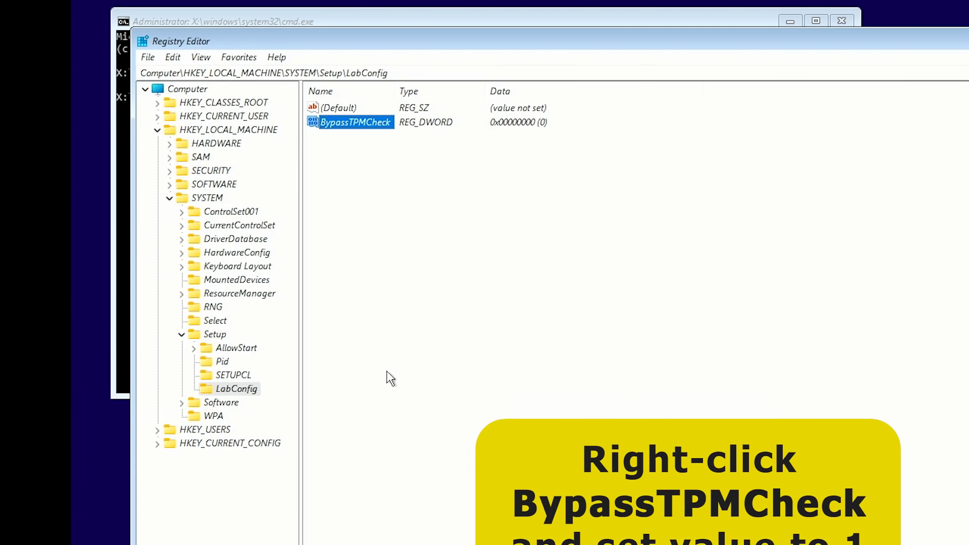
{"action": "right_click", "coordinate": [368, 126]}
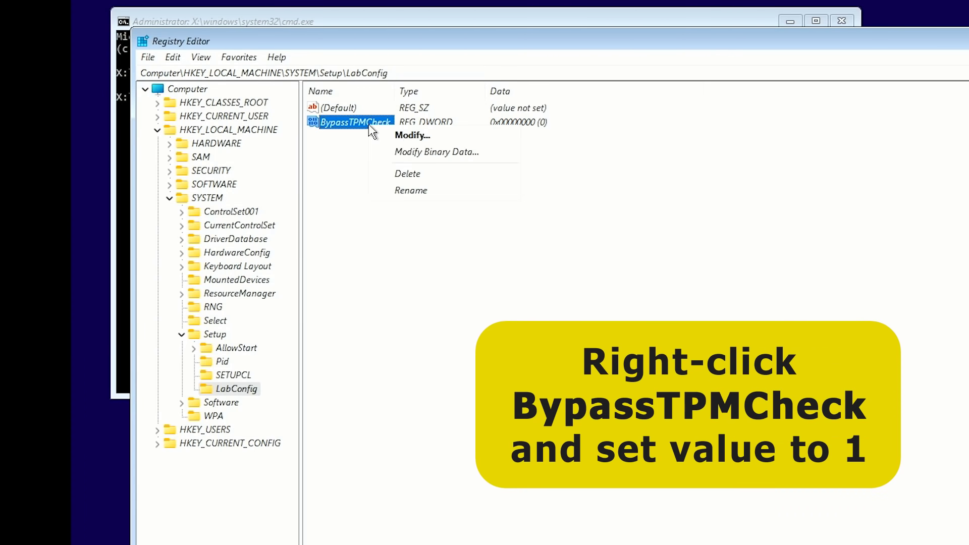
{"action": "left_click", "coordinate": [404, 135]}
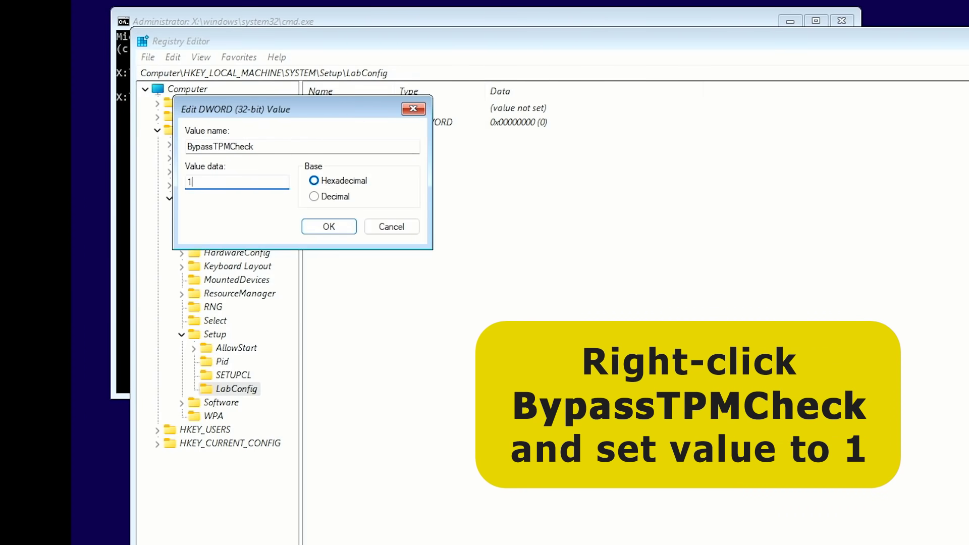
{"action": "key", "text": "Return"}
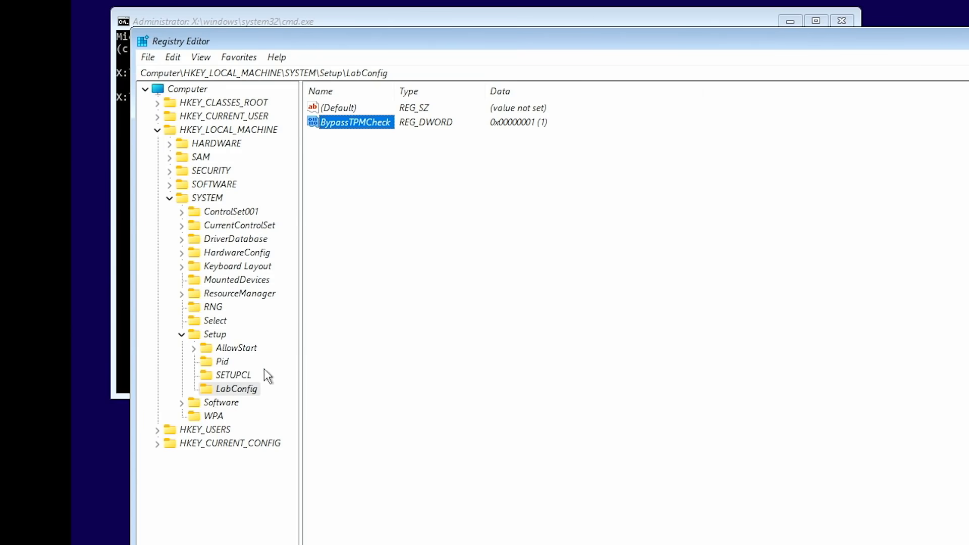
Add a DWORD (32-bit) value BypassRAMCheck to LabConfig with data 1
{"action": "right_click", "coordinate": [248, 390]}
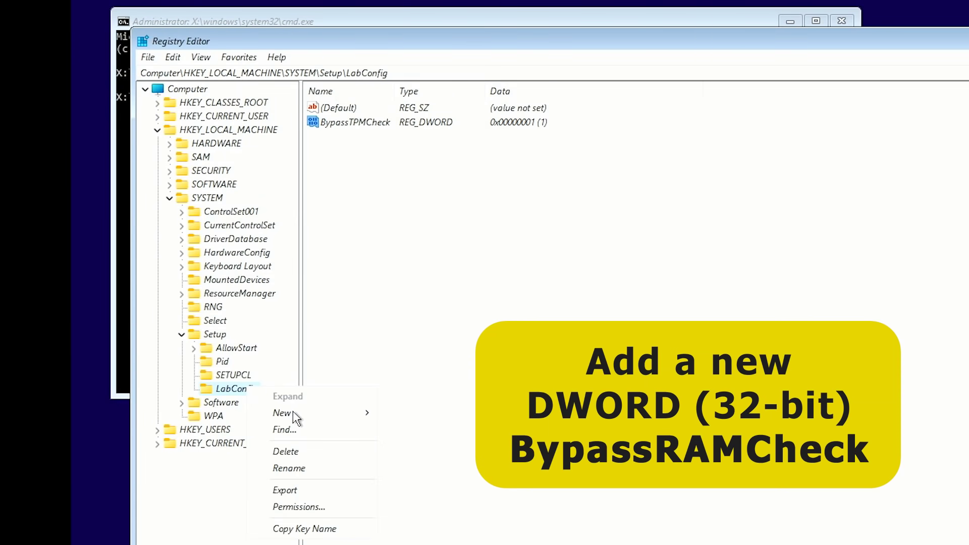
{"action": "mouse_move", "coordinate": [294, 413]}
{"action": "left_click", "coordinate": [421, 467]}
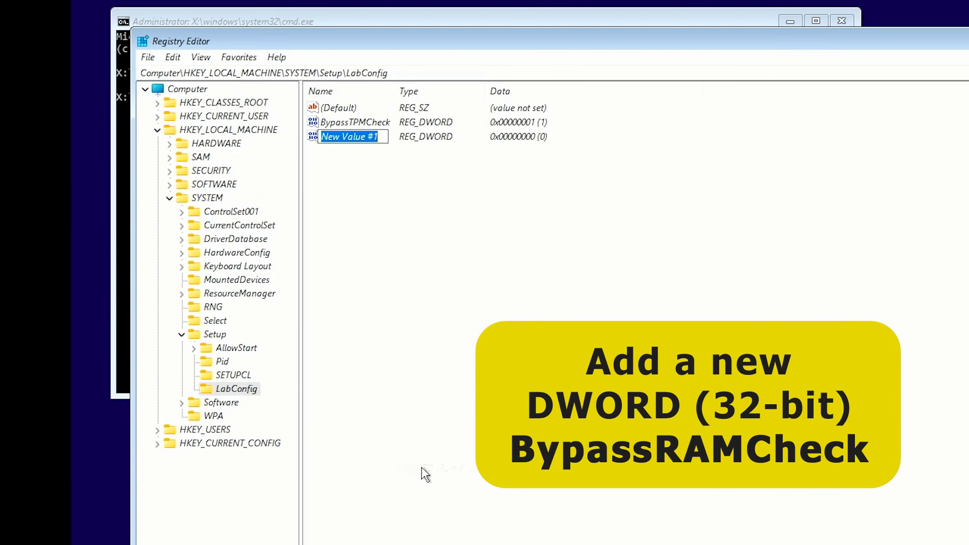
{"action": "type", "text": "BypassR"}
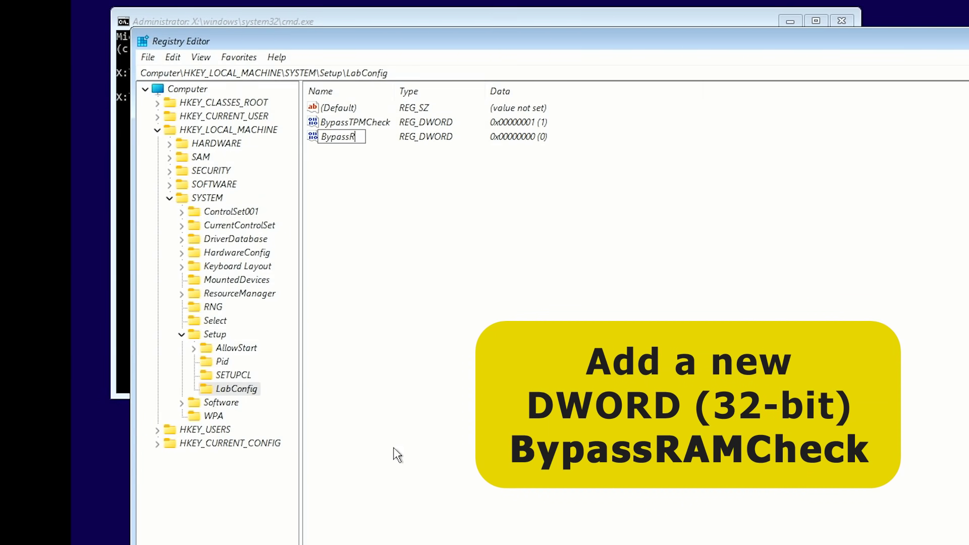
{"action": "type", "text": "AMCheck"}
{"action": "key", "text": "Return"}
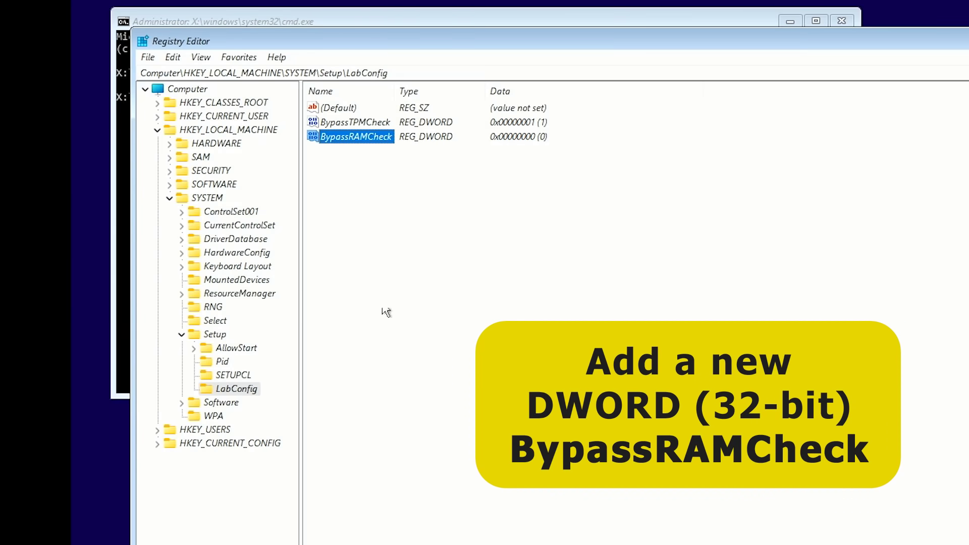
{"action": "right_click", "coordinate": [380, 134]}
{"action": "left_click", "coordinate": [413, 144]}
{"action": "type", "text": "1"}
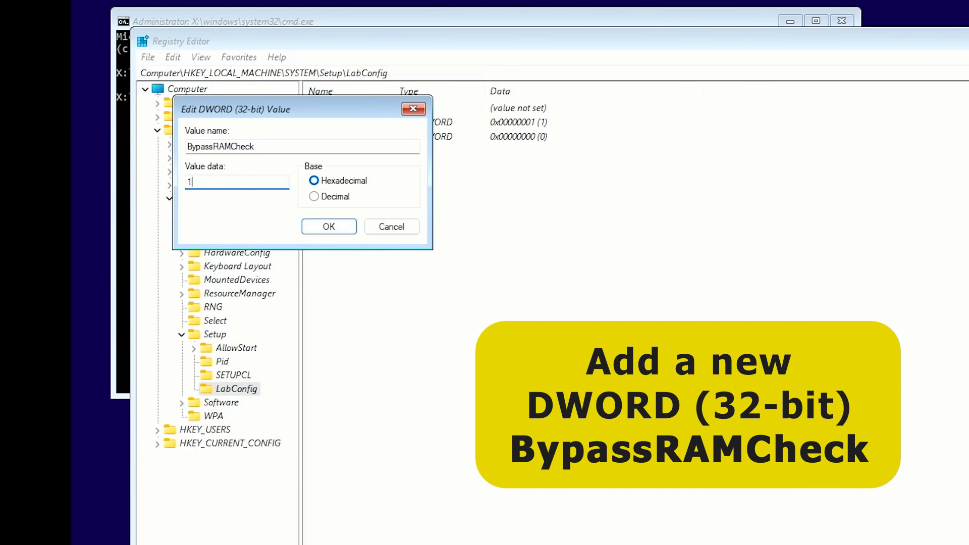
{"action": "left_click", "coordinate": [347, 224]}
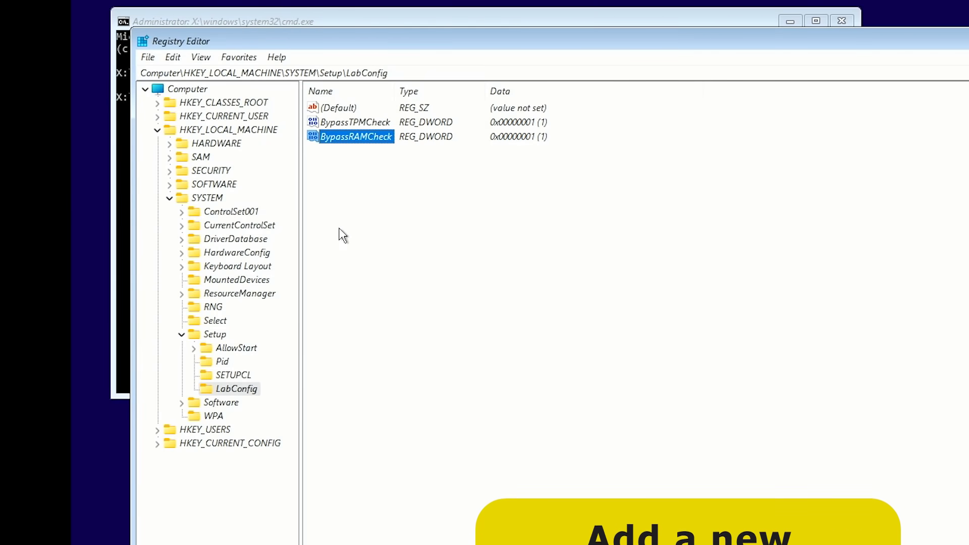
Add a DWORD (32-bit) value BypassSecureBootCheck to LabConfig with data 1
{"action": "right_click", "coordinate": [252, 389]}
{"action": "mouse_move", "coordinate": [309, 418]}
{"action": "left_click", "coordinate": [448, 471]}
{"action": "type", "text": "BypassSecureBootCheck"}
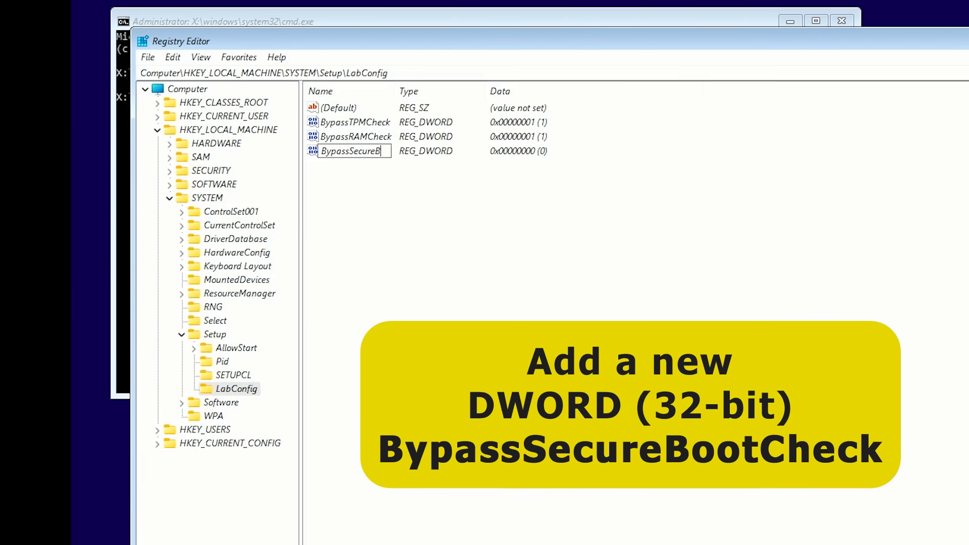
{"action": "key", "text": "Return"}
{"action": "left_click_drag", "start_coordinate": [394, 92], "coordinate": [438, 92]}
{"action": "right_click", "coordinate": [398, 152]}
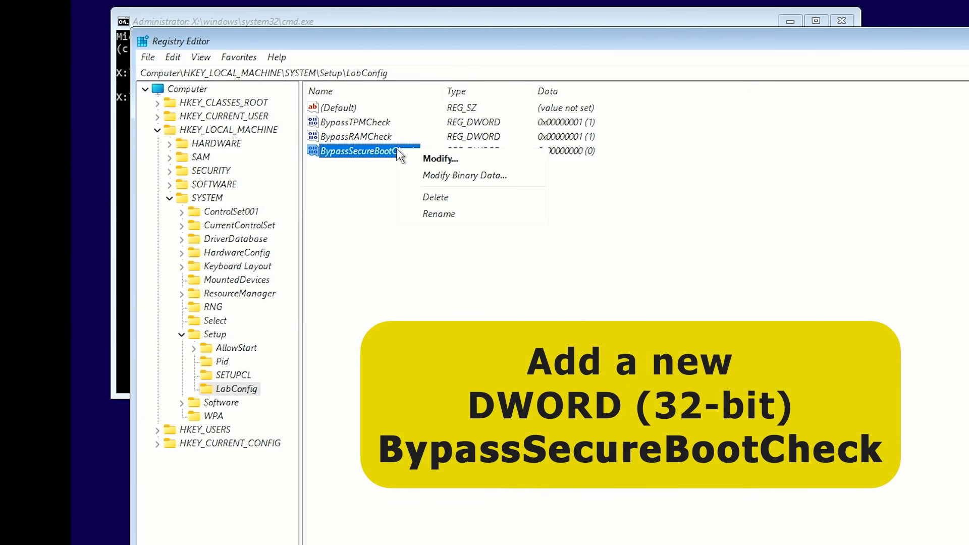
{"action": "left_click", "coordinate": [416, 157]}
{"action": "type", "text": "1"}
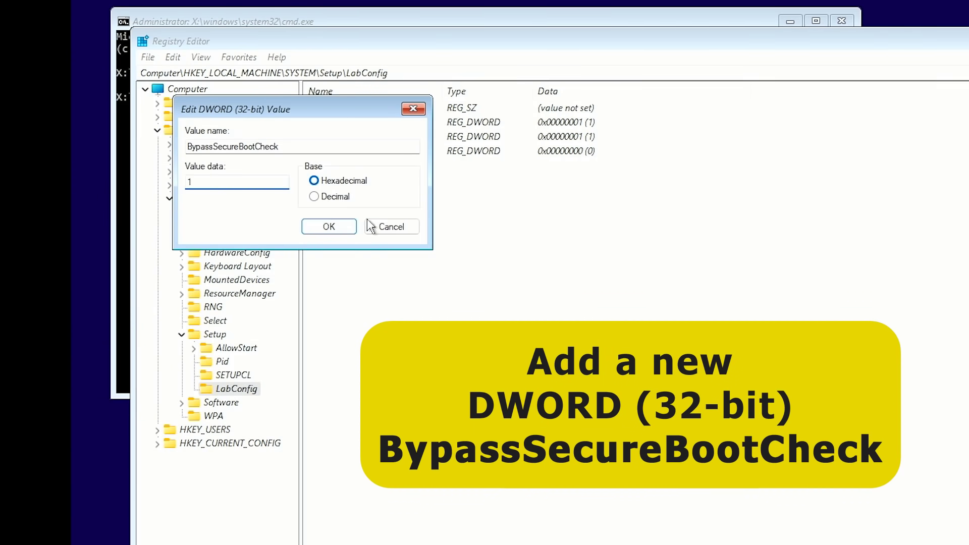
{"action": "left_click", "coordinate": [345, 229]}
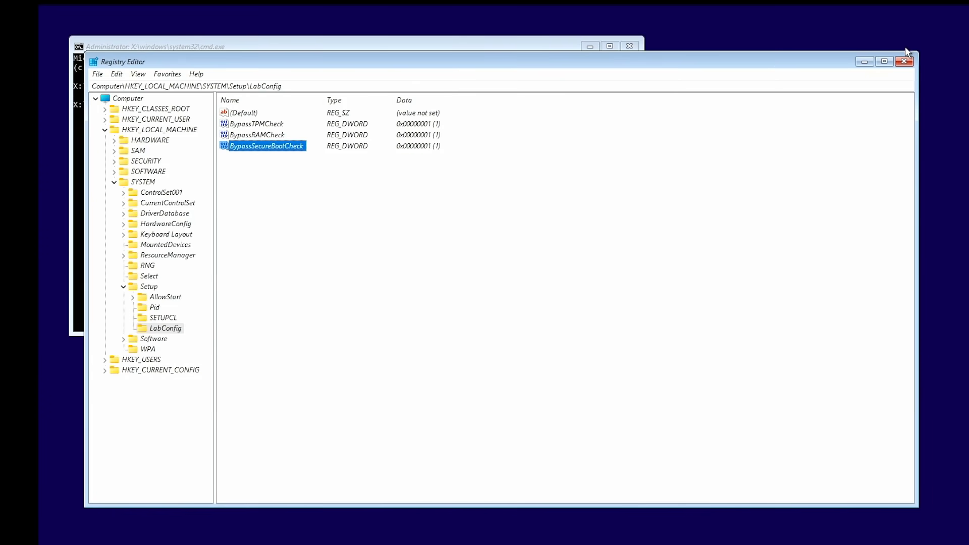
Close Registry Editor and exit the command prompt
{"action": "left_click", "coordinate": [903, 61]}
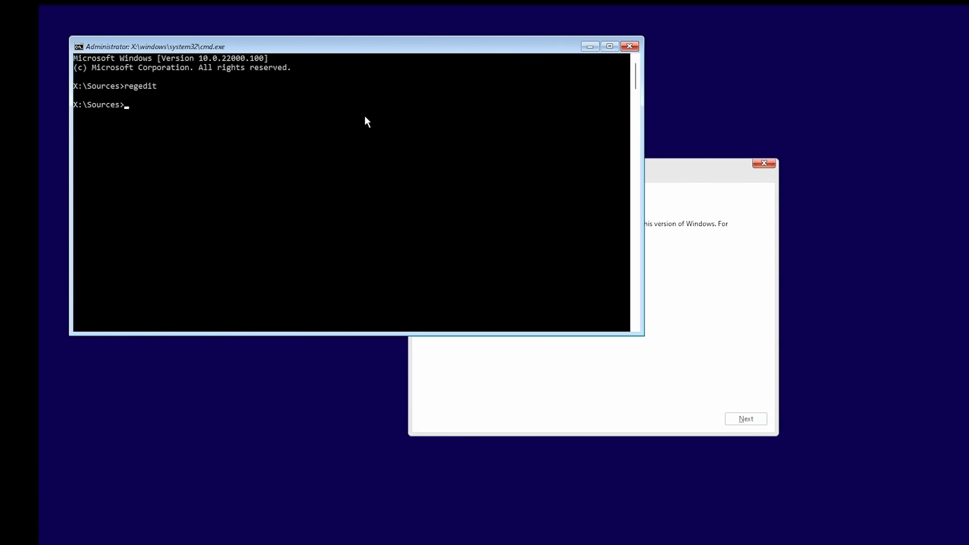
{"action": "type", "text": "t"}
{"action": "key", "text": "Return"}
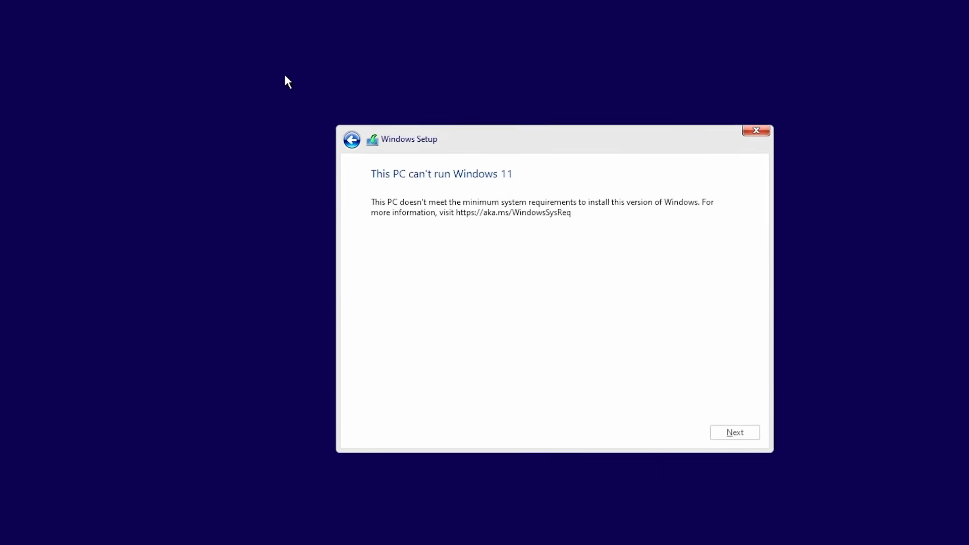
Go back, continue without a product key, accept the licence terms, and choose Custom install
{"action": "left_click", "coordinate": [352, 139]}
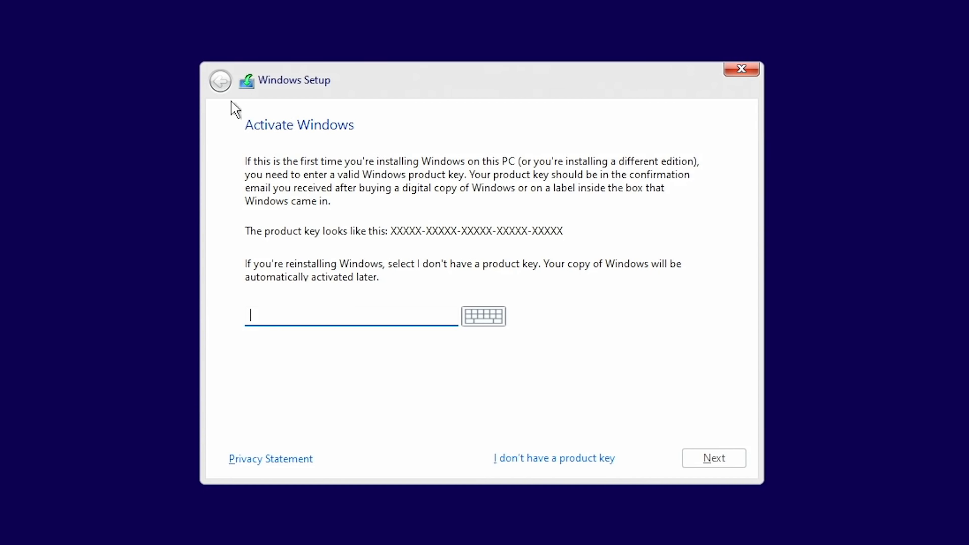
{"action": "left_click", "coordinate": [557, 460]}
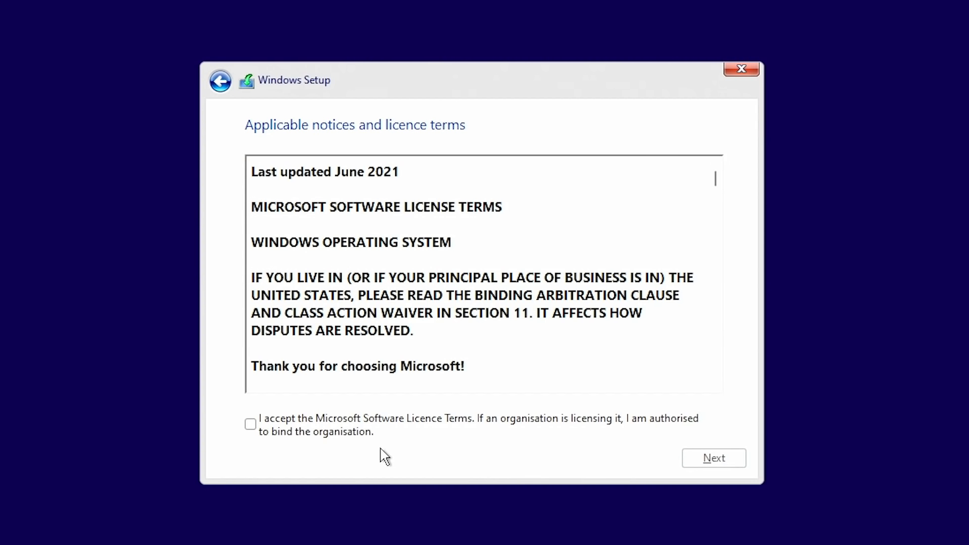
{"action": "left_click", "coordinate": [252, 424]}
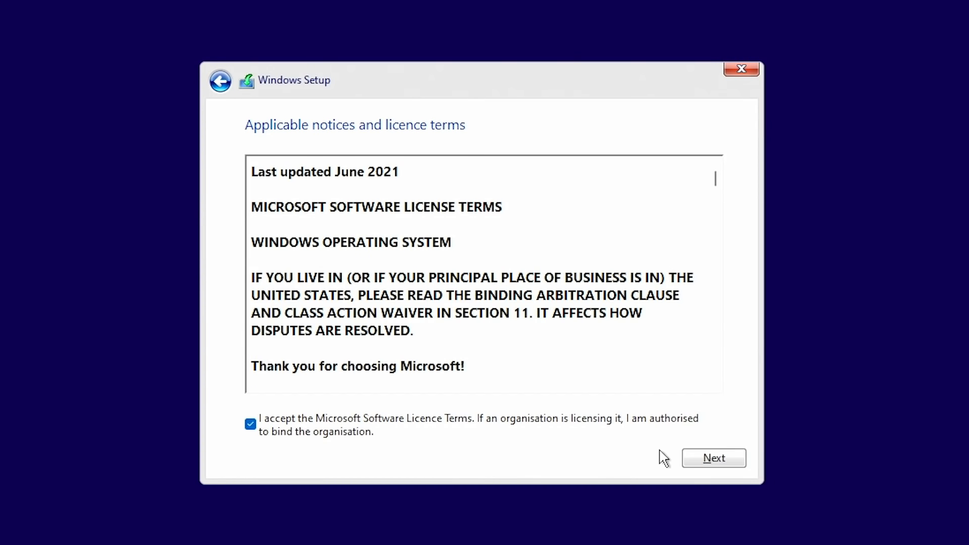
{"action": "left_click", "coordinate": [712, 462]}
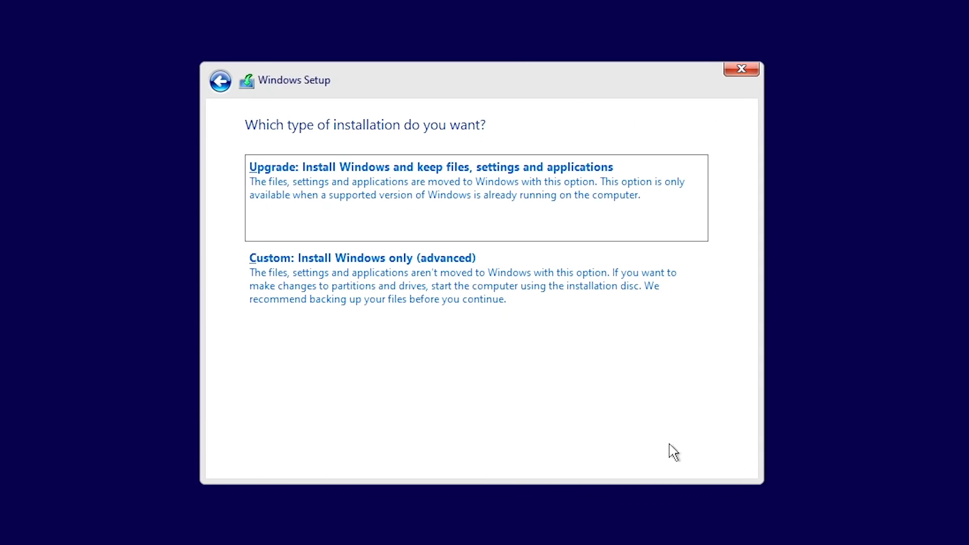
{"action": "left_click", "coordinate": [441, 281]}
Delete Drive 0 Partitions 2 and 1, then install Windows to the unallocated space
{"action": "left_click", "coordinate": [346, 231]}
{"action": "left_click", "coordinate": [400, 348]}
{"action": "left_click", "coordinate": [603, 378]}
{"action": "left_click", "coordinate": [348, 206]}
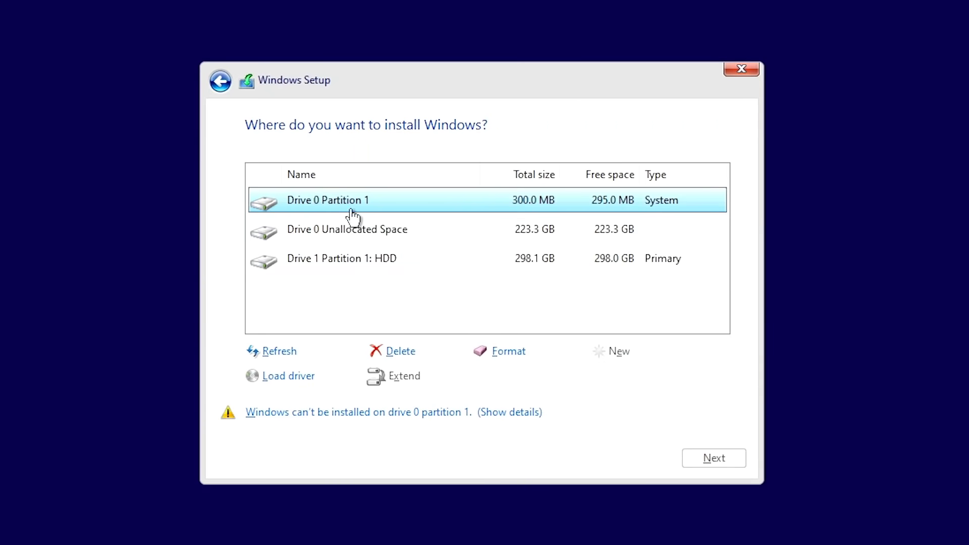
{"action": "left_click", "coordinate": [396, 350]}
{"action": "left_click", "coordinate": [580, 381]}
{"action": "left_click", "coordinate": [686, 460]}
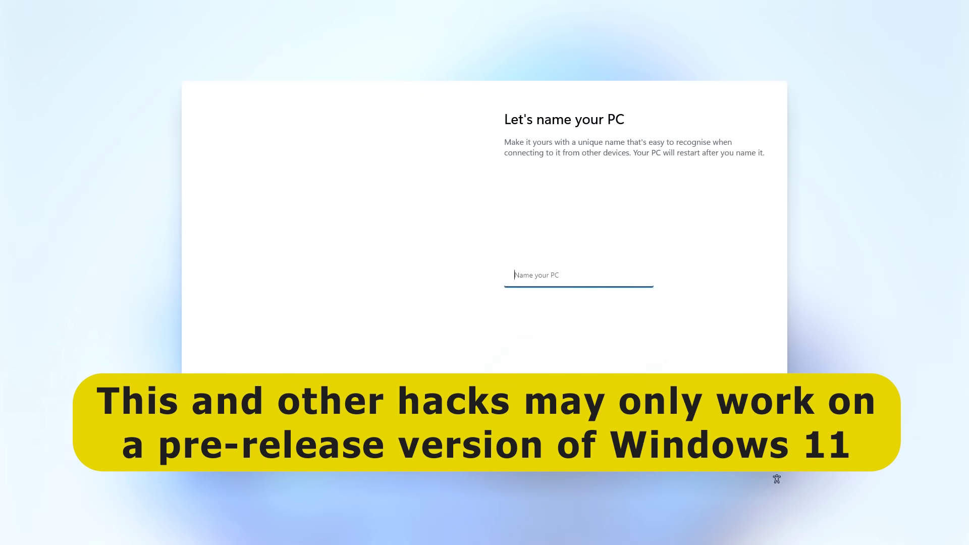
Name the PC Win11_Test, set Find my device, required diagnostics only, and decline inking and advertising ID
{"action": "type", "text": "Win11_Test"}
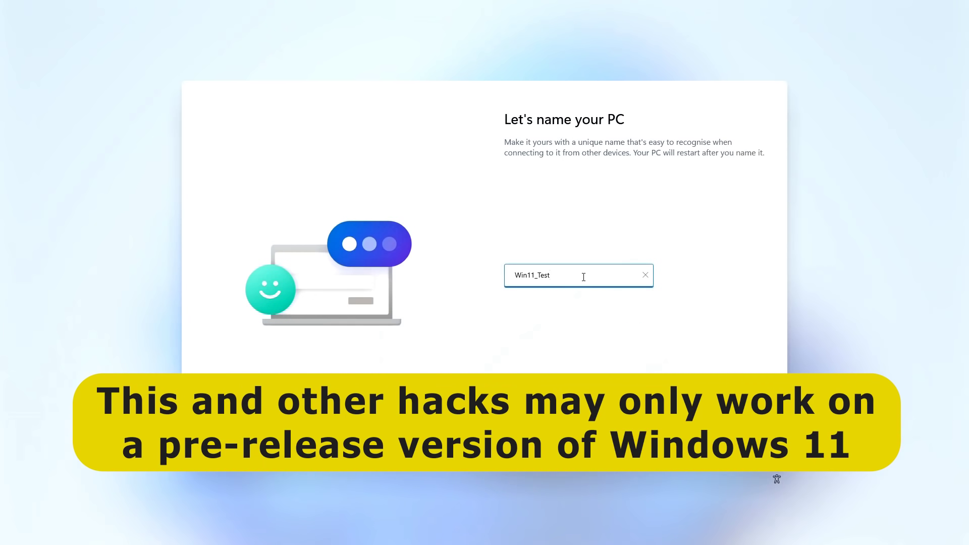
{"action": "key", "text": "Return"}
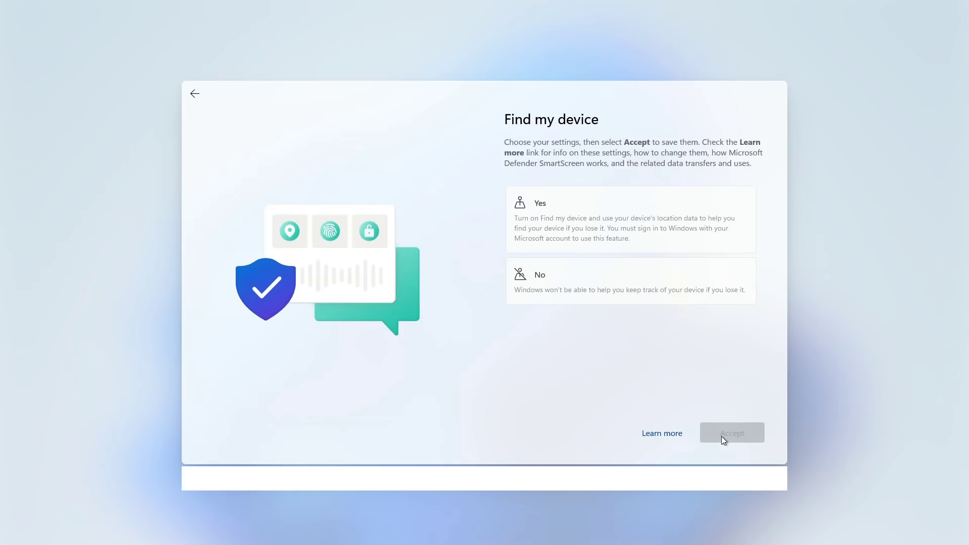
{"action": "left_click", "coordinate": [631, 281]}
{"action": "left_click", "coordinate": [732, 433]}
{"action": "left_click", "coordinate": [581, 323]}
{"action": "left_click", "coordinate": [732, 433]}
{"action": "left_click", "coordinate": [580, 282]}
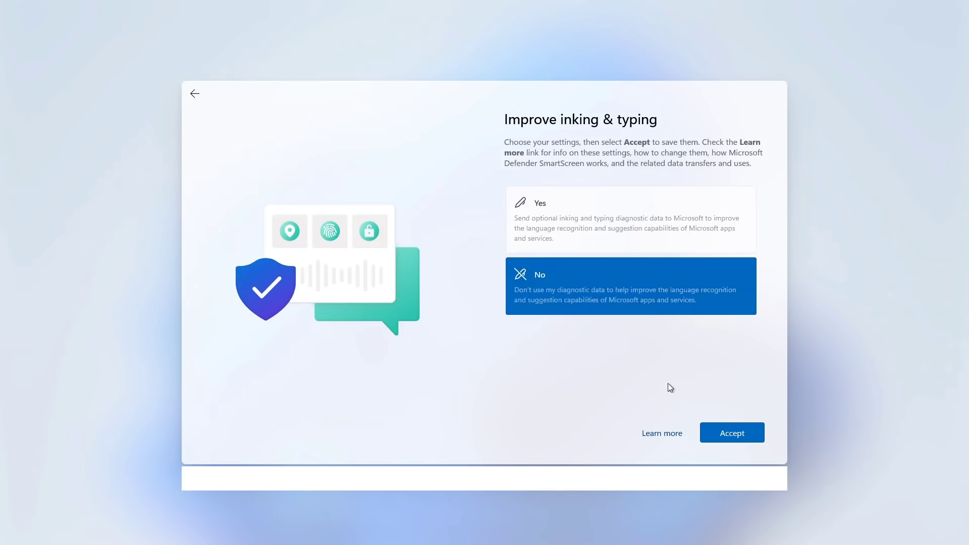
{"action": "left_click", "coordinate": [732, 432]}
{"action": "left_click", "coordinate": [580, 280]}
{"action": "left_click", "coordinate": [732, 433]}
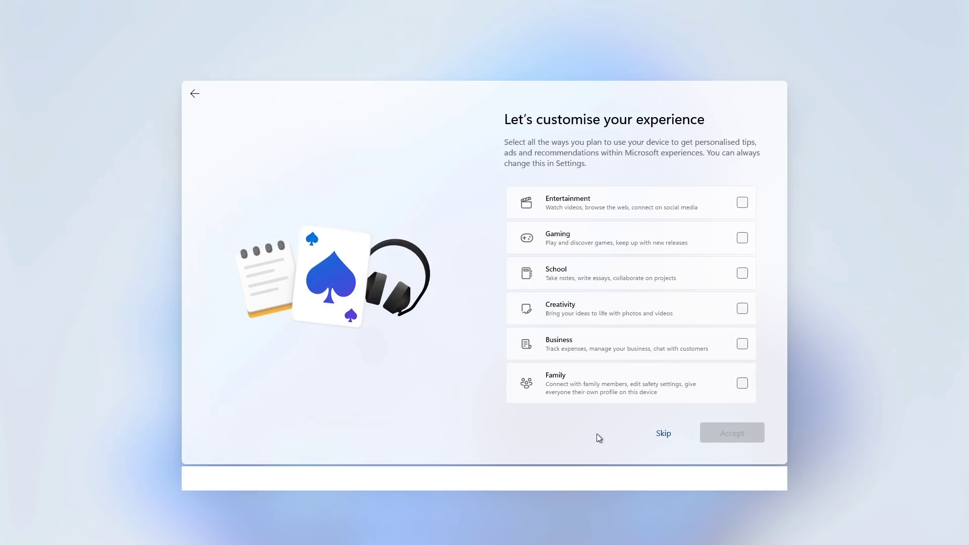
Pick Creativity, Business and Entertainment as uses, skip OneDrive backup, and decline Microsoft 365
{"action": "left_click", "coordinate": [742, 309]}
{"action": "left_click", "coordinate": [742, 344]}
{"action": "left_click", "coordinate": [742, 203]}
{"action": "left_click", "coordinate": [706, 433]}
{"action": "left_click", "coordinate": [631, 255]}
{"action": "left_click", "coordinate": [720, 426]}
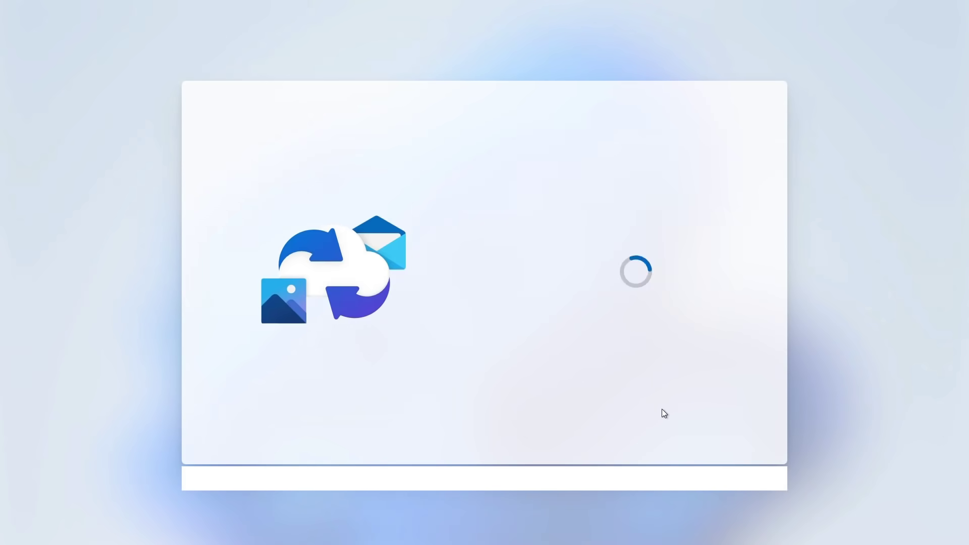
{"action": "left_click", "coordinate": [658, 439]}
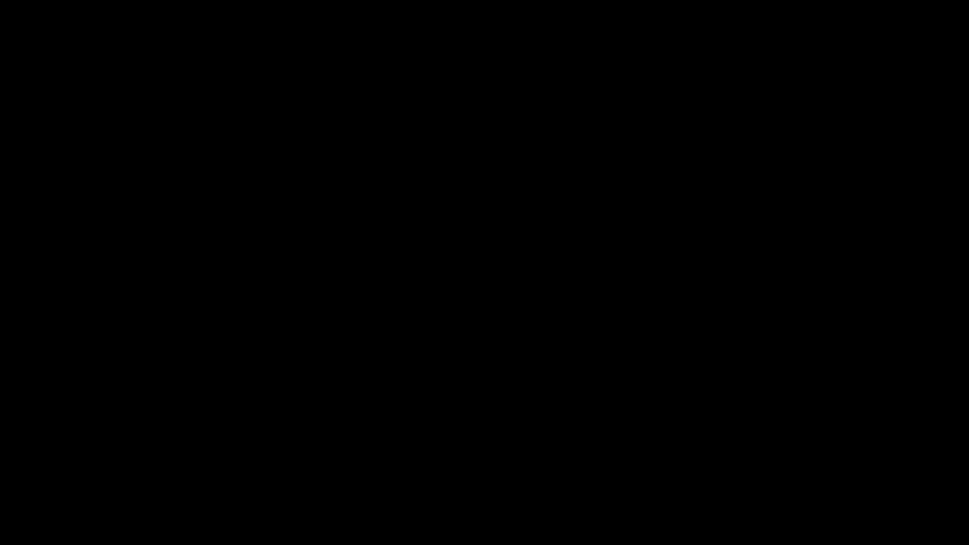